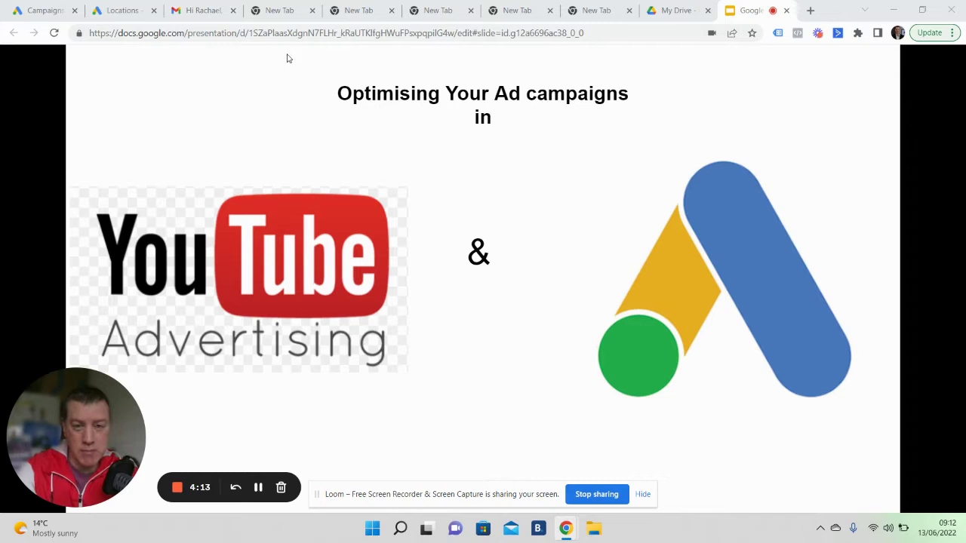
# In a new tab, search Google for 'how much is my house worth'.
pyautogui.click(286, 13)
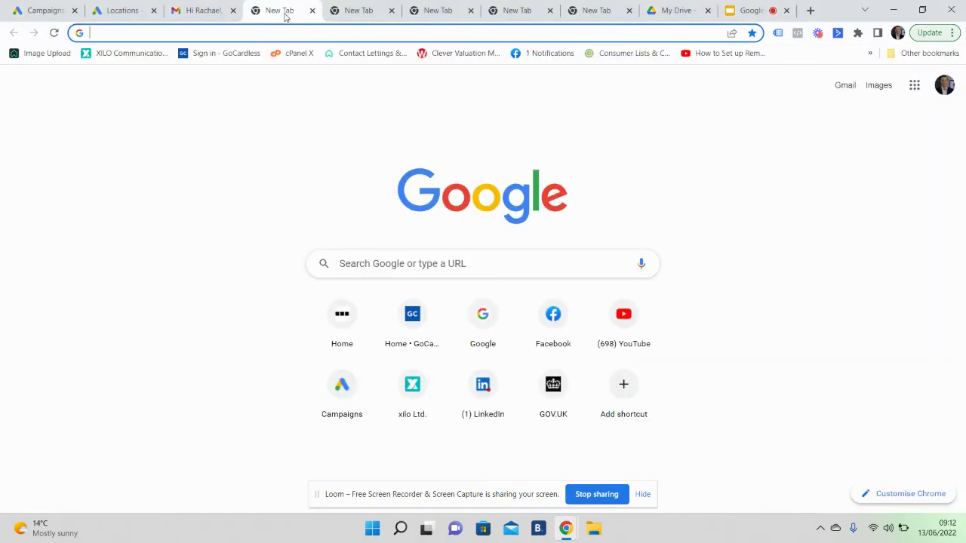
pyautogui.click(365, 263)
pyautogui.write('ho')
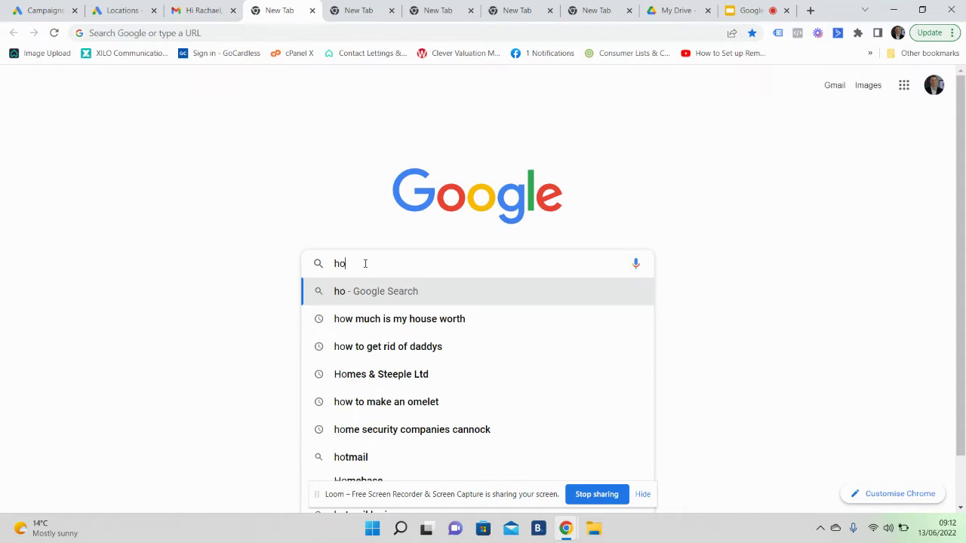
pyautogui.press('Down')
pyautogui.press('Return')
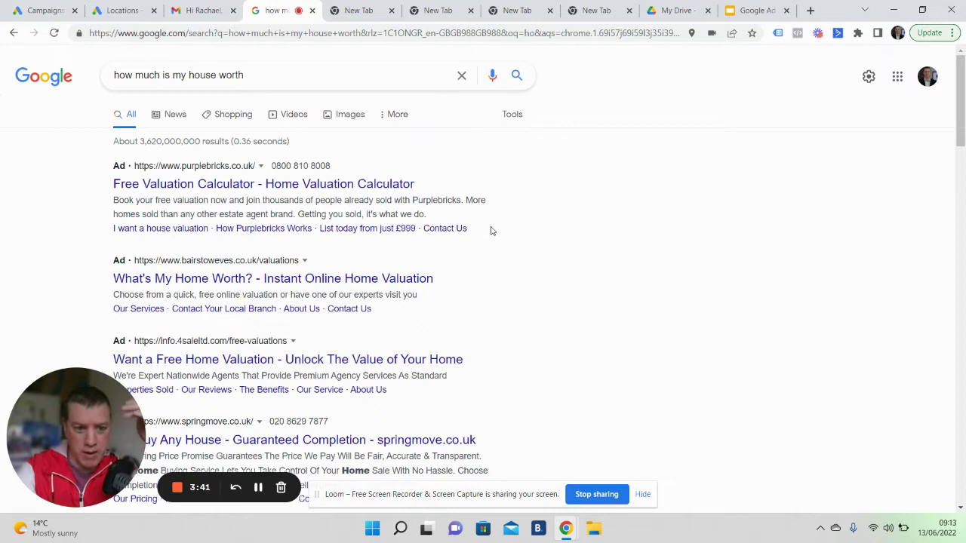
pyautogui.scroll(-3, 490, 230)
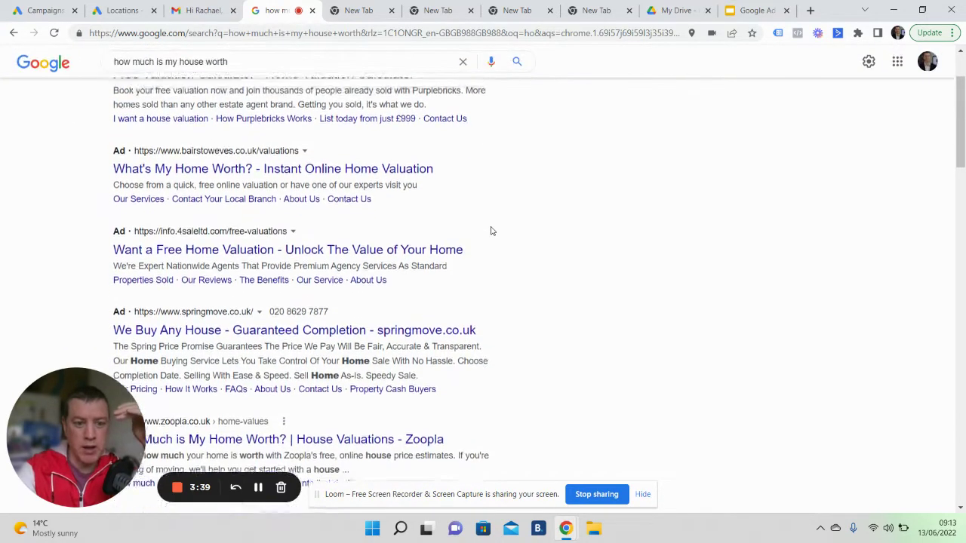
pyautogui.scroll(1, 490, 231)
pyautogui.scroll(-1, 490, 230)
pyautogui.scroll(1, 490, 230)
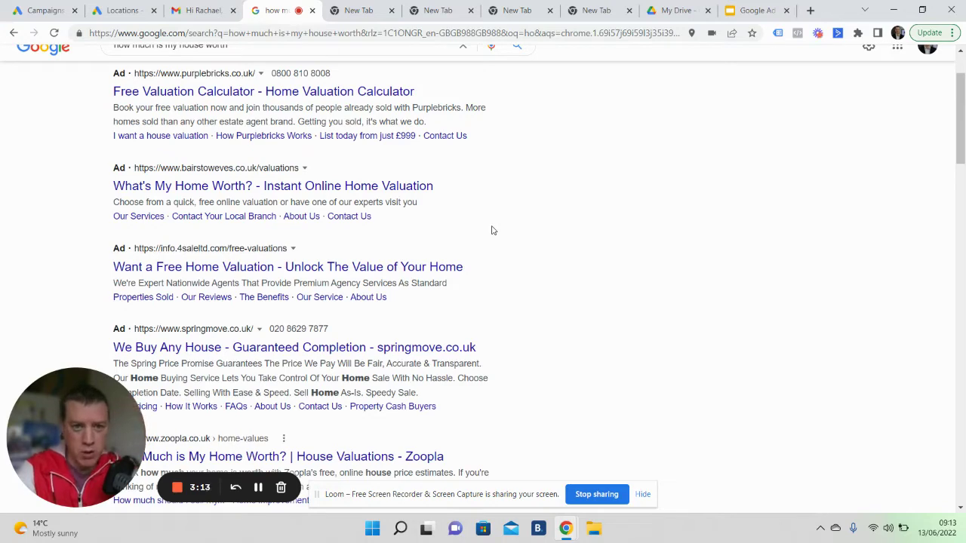
# Go to YouTube, search 'how to sell my house uk' and scroll through the results.
pyautogui.click(340, 33)
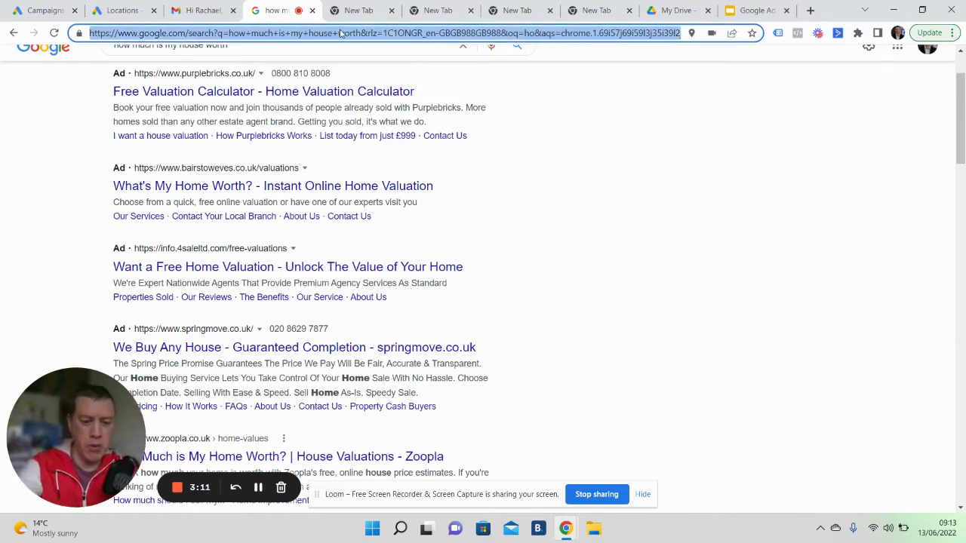
pyautogui.write('you')
pyautogui.press('Return')
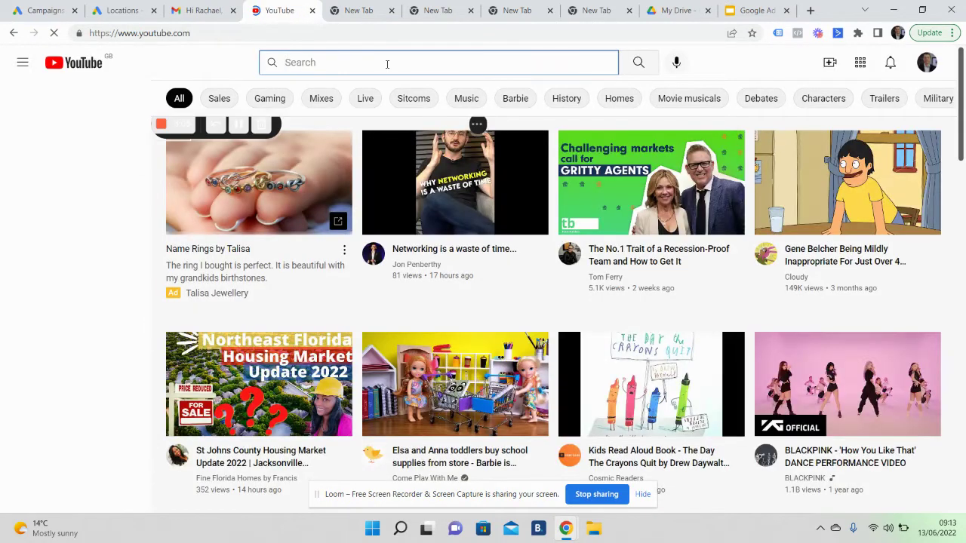
pyautogui.write('h')
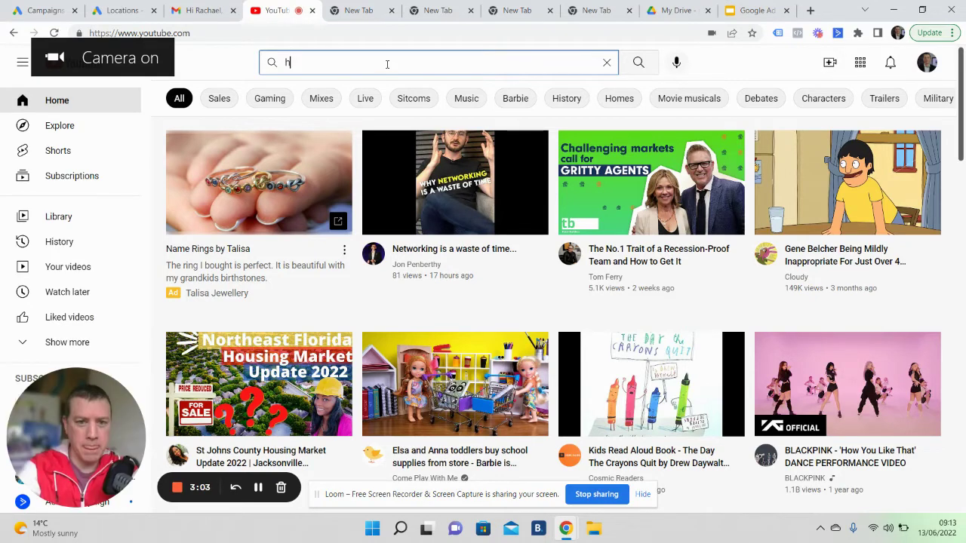
pyautogui.write('ow t')
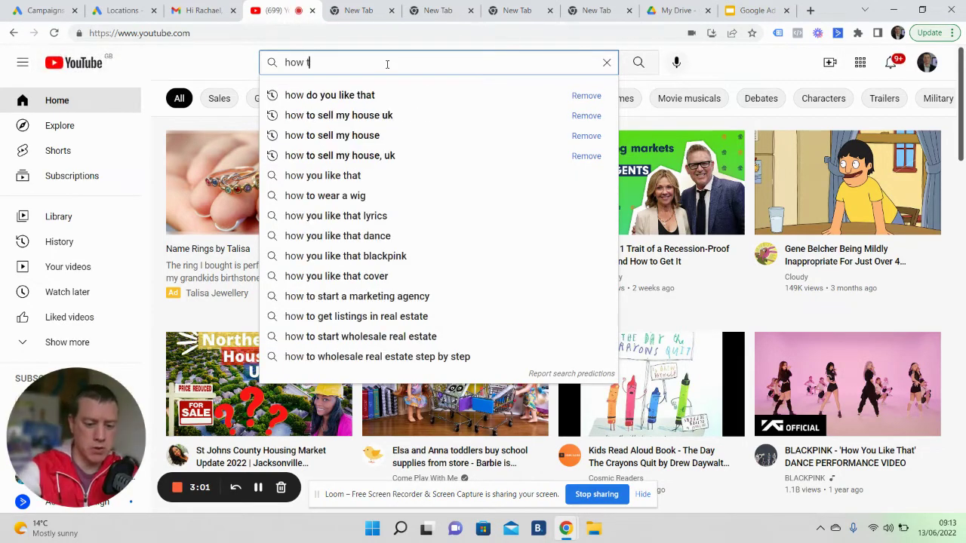
pyautogui.write('o ')
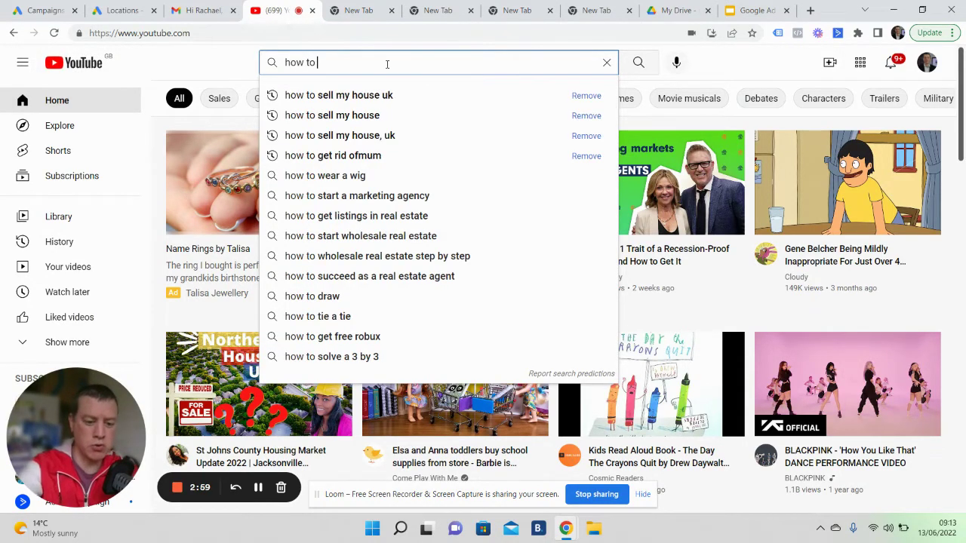
pyautogui.write('sell')
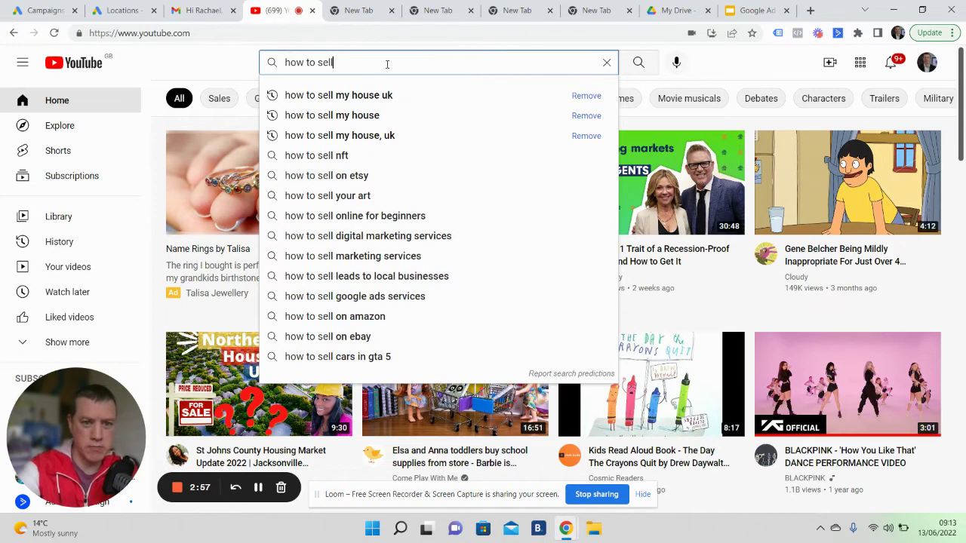
pyautogui.press('Down')
pyautogui.press('Return')
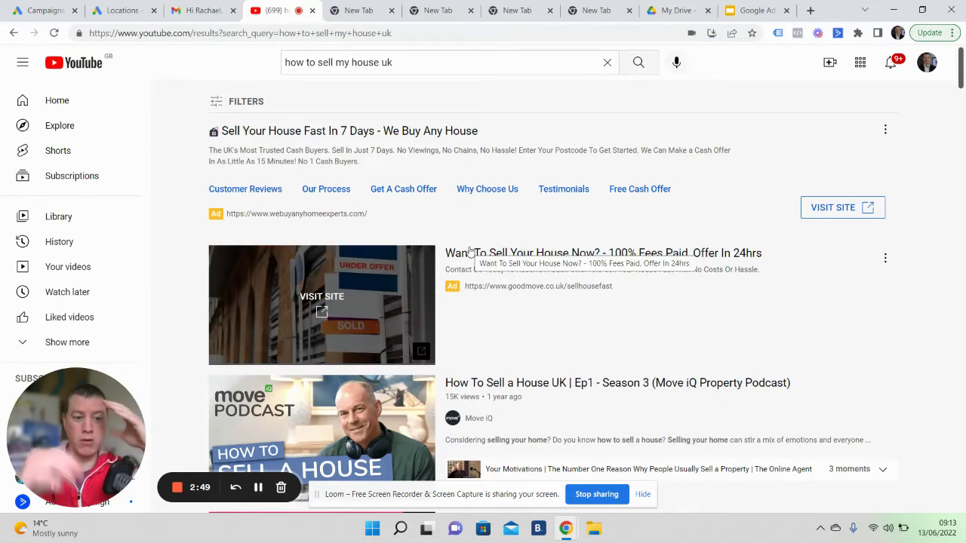
pyautogui.scroll(-2, 470, 250)
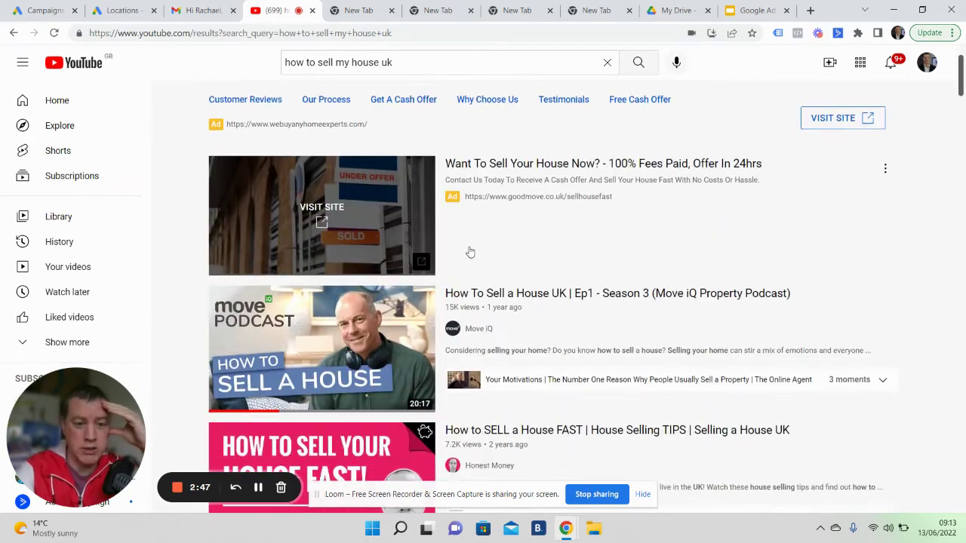
pyautogui.scroll(-1, 469, 251)
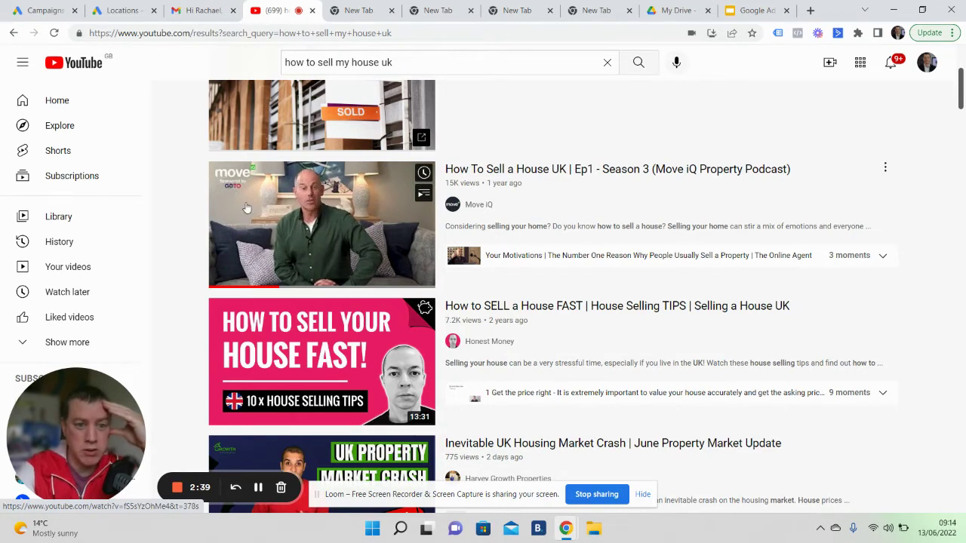
# Play the Move iQ 'How To Sell a House UK' podcast, adjust the volume, and pause it near 6:22.
pyautogui.click(295, 208)
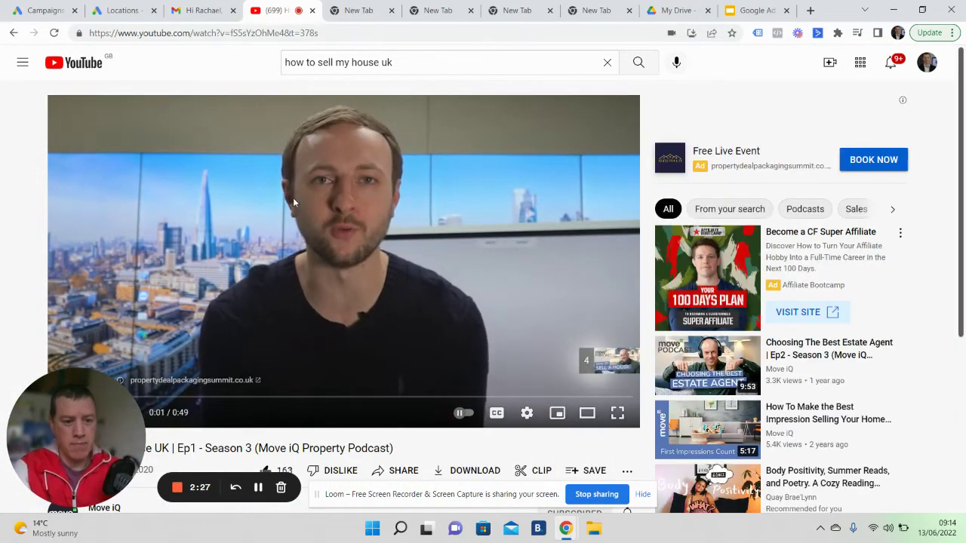
pyautogui.press('XF86AudioRaiseVolume')
pyautogui.press('XF86AudioRaiseVolume')
pyautogui.press('XF86AudioRaiseVolume')
pyautogui.press('XF86AudioRaiseVolume')
pyautogui.press('XF86AudioRaiseVolume')
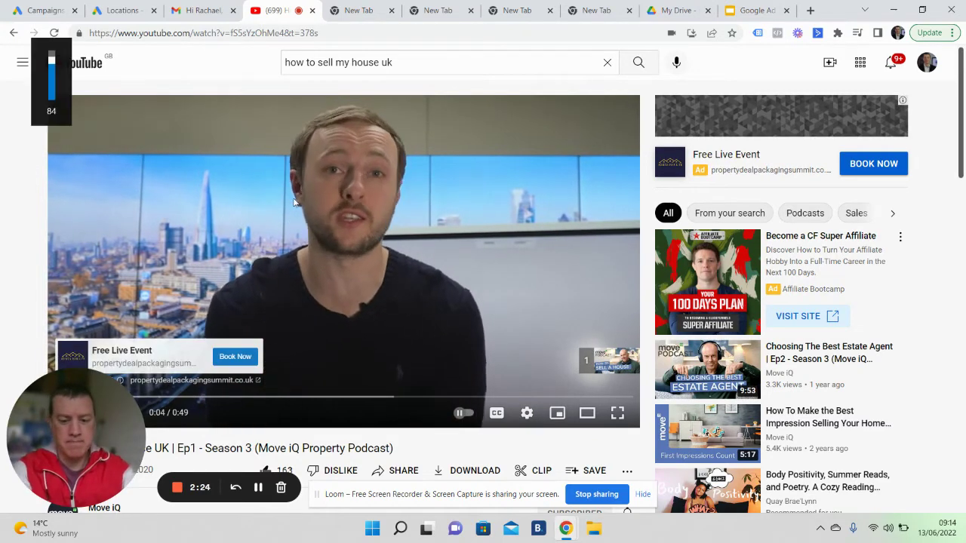
pyautogui.press('XF86AudioLowerVolume')
pyautogui.press('XF86AudioLowerVolume')
pyautogui.press('XF86AudioLowerVolume')
pyautogui.press('XF86AudioLowerVolume')
pyautogui.press('XF86AudioLowerVolume')
pyautogui.press('XF86AudioLowerVolume')
pyautogui.press('XF86AudioLowerVolume')
pyautogui.press('XF86AudioLowerVolume')
pyautogui.press('XF86AudioLowerVolume')
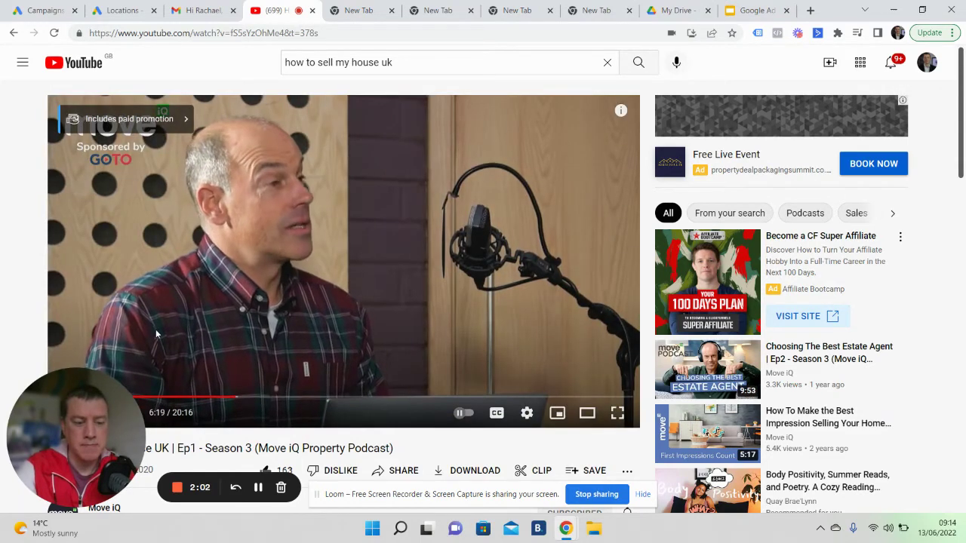
pyautogui.click(245, 330)
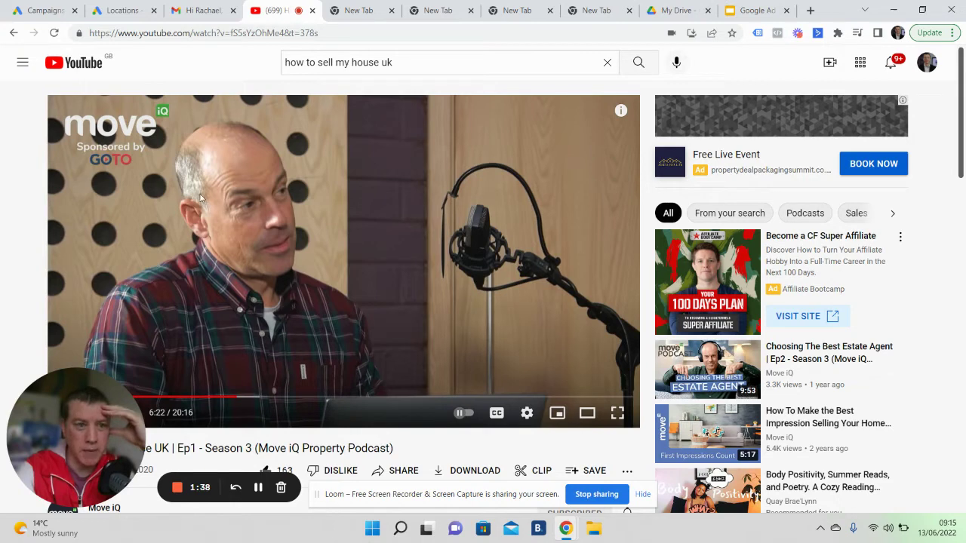
# Open the campaign's Locations page and search radius places for 'cf' to list Cardiff postcodes.
pyautogui.click(124, 11)
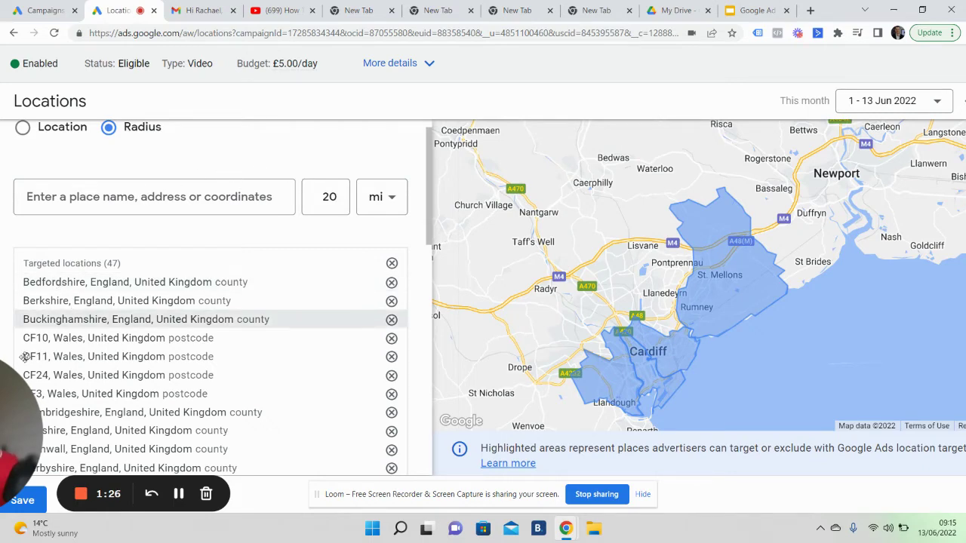
pyautogui.moveTo(8, 382); pyautogui.dragTo(591, 93)
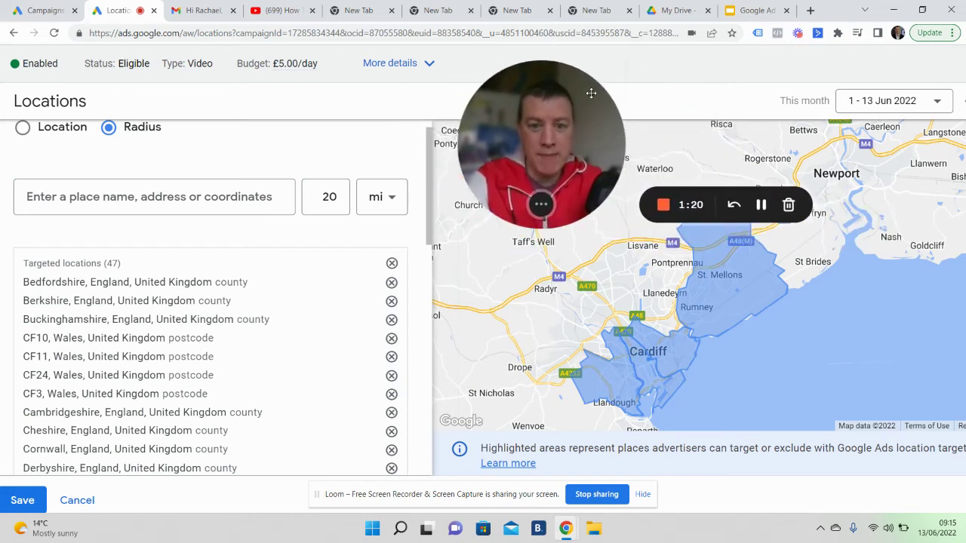
pyautogui.click(239, 205)
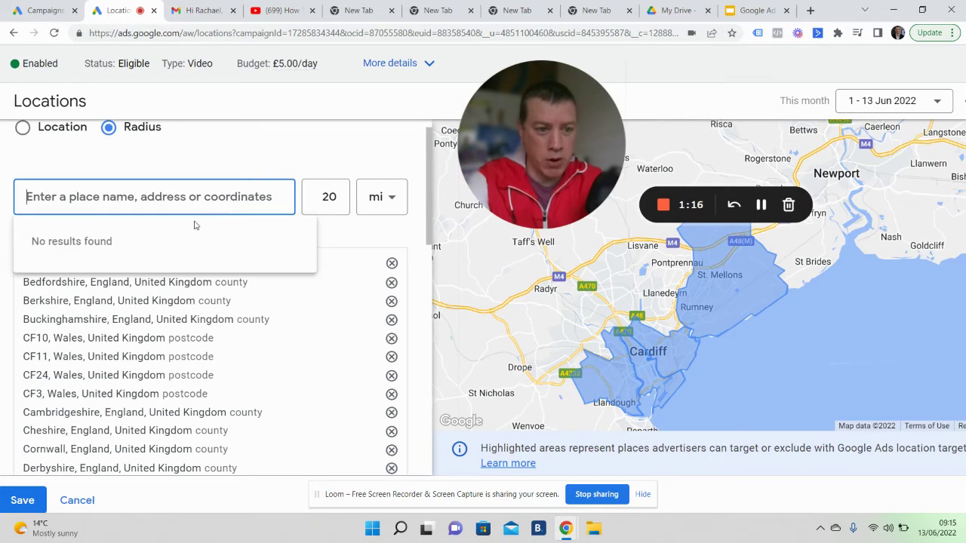
pyautogui.write('cf')
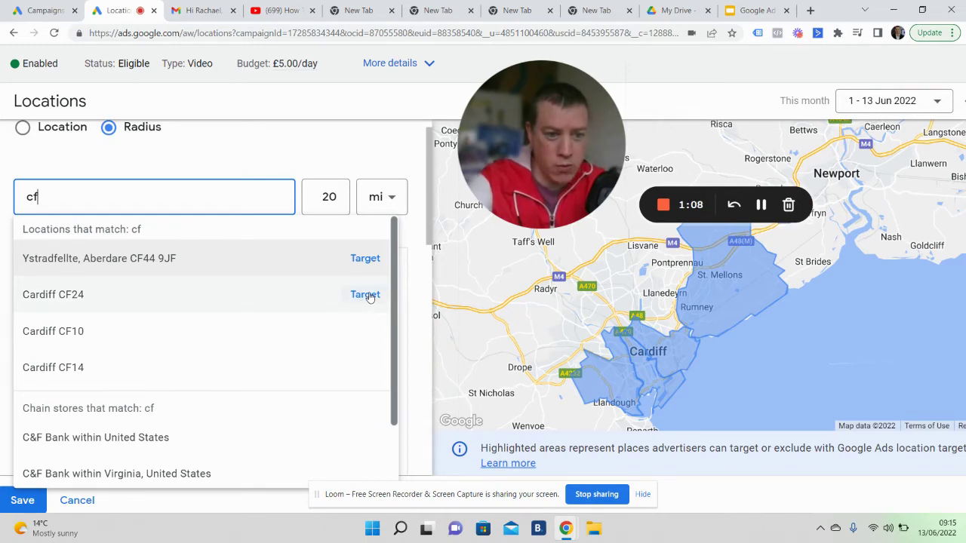
# Target Cardiff CF24 with a 20-mile radius, then start editing that radius value to 1.
pyautogui.click(365, 295)
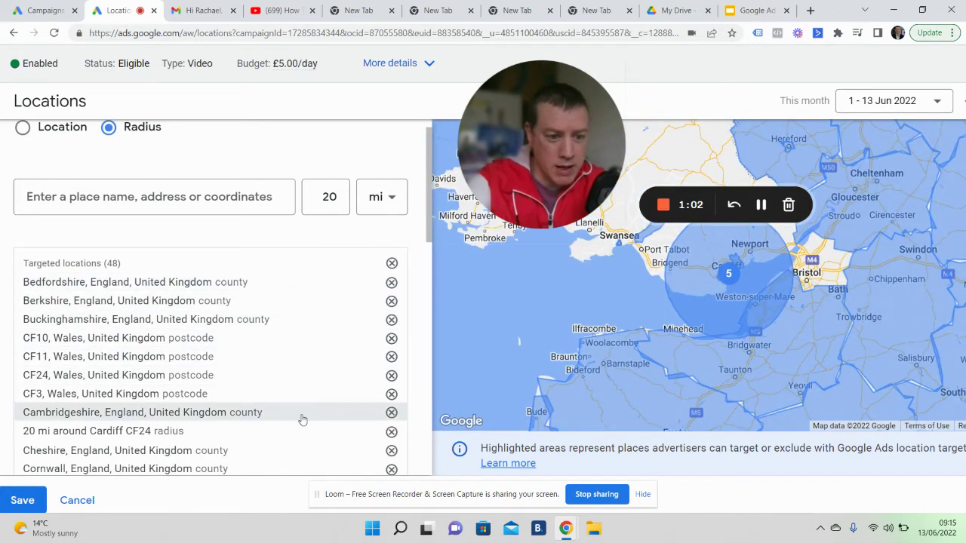
pyautogui.click(367, 430)
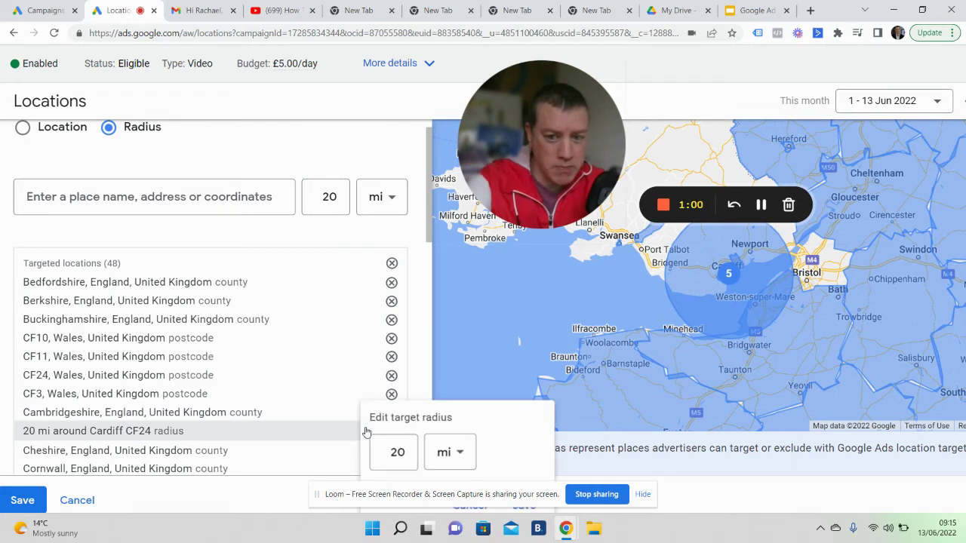
pyautogui.click(404, 452)
pyautogui.press('BackSpace')
pyautogui.write('1')
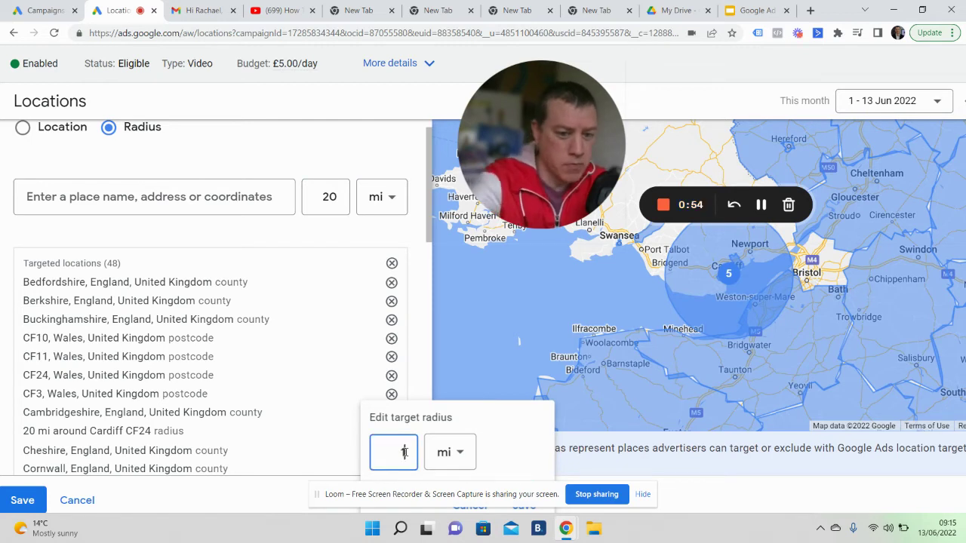
pyautogui.scroll(-1, 535, 470)
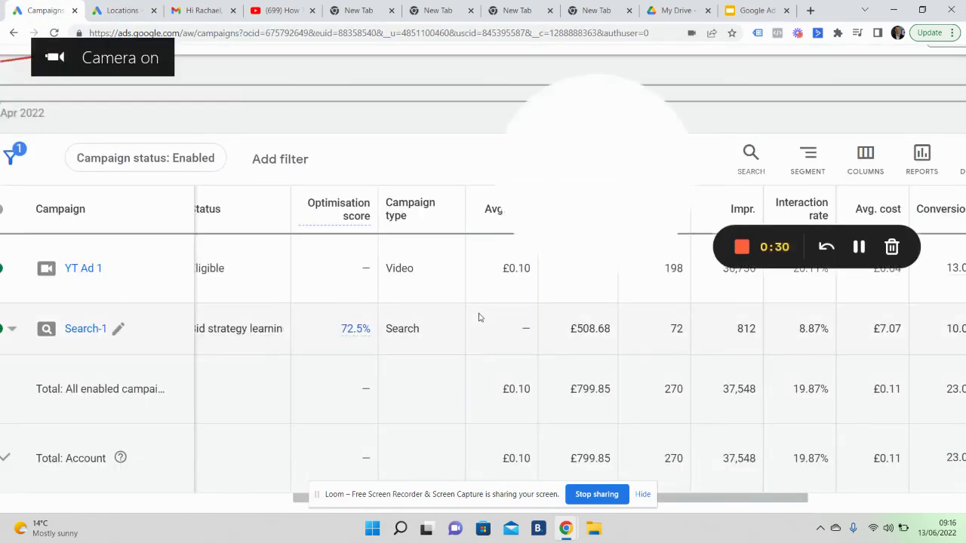
# Scroll the campaigns table to review YT Ad 1 and Search-1 conversions and cost per conversion.
pyautogui.hscroll(10, 478, 318)
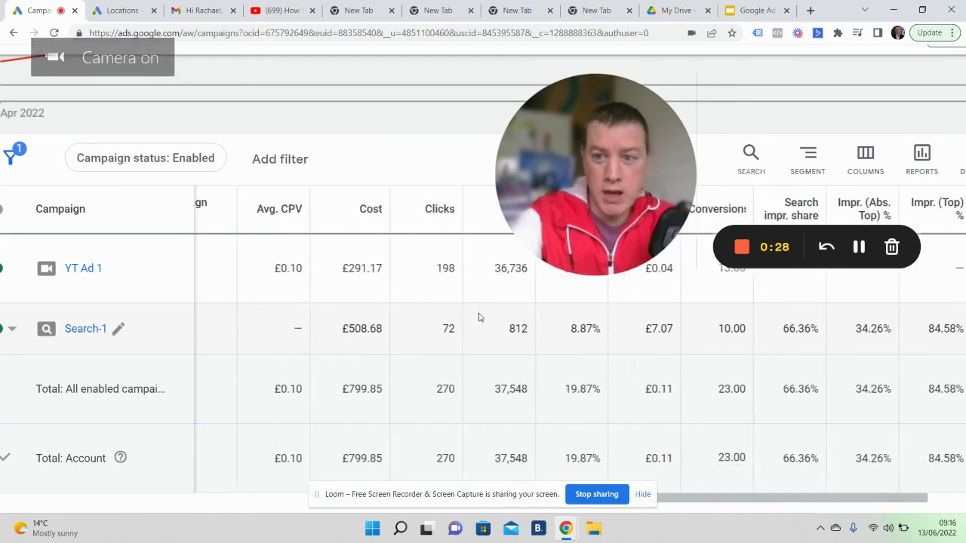
pyautogui.scroll(1, 478, 318)
pyautogui.scroll(1, 479, 318)
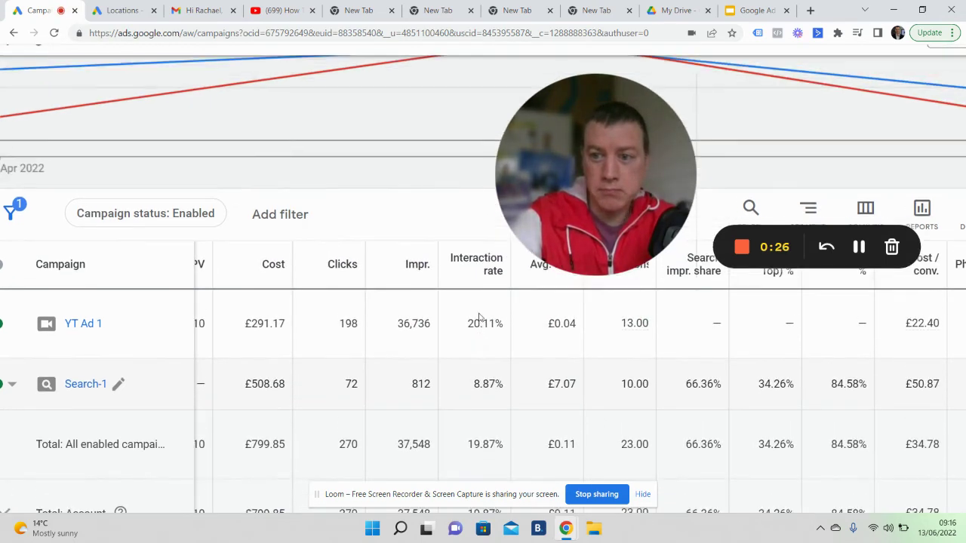
pyautogui.hscroll(3, 479, 318)
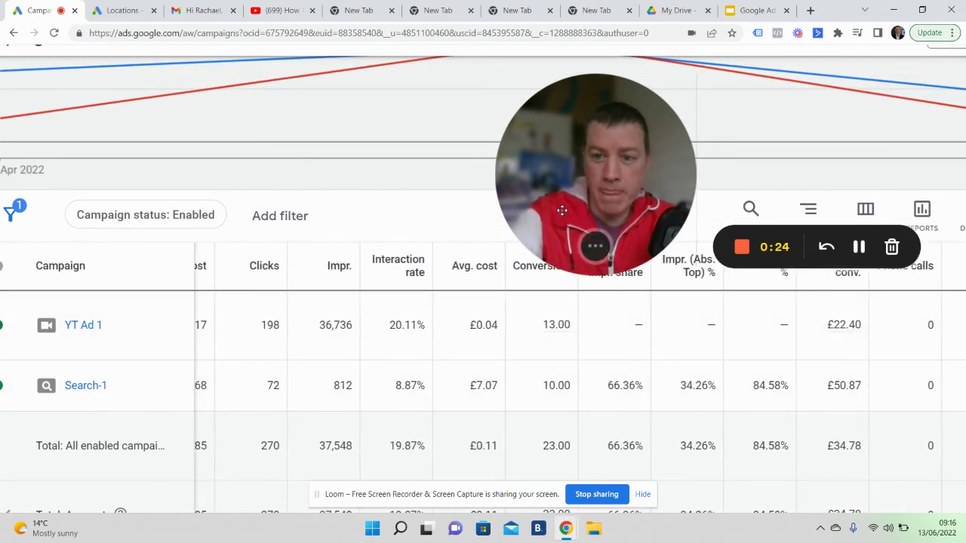